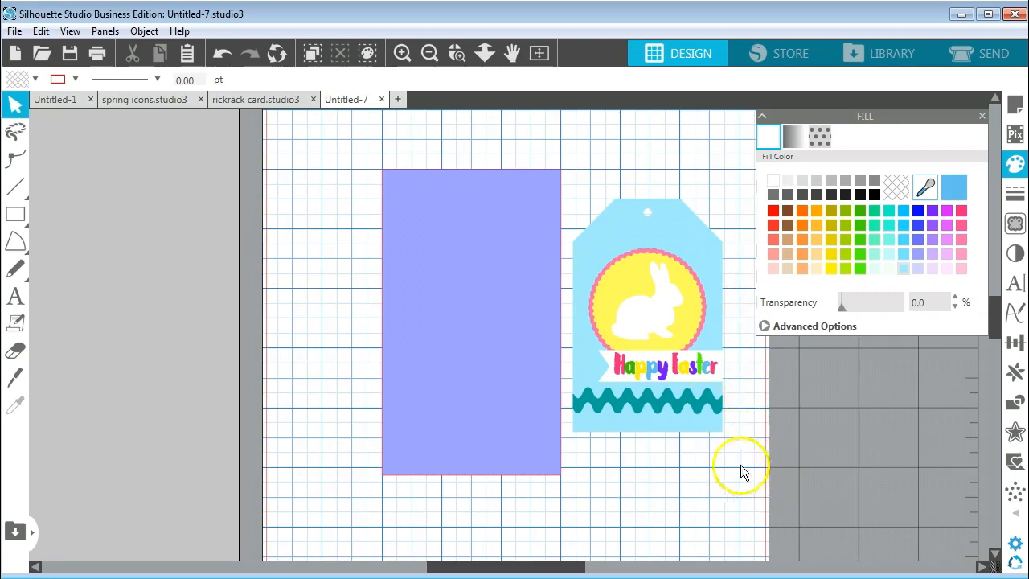
Step: Move the finished Easter tag off the page onto the grey area and set the purple rectangle's fill transparency to 65%
left_click_drag(710, 266, 190, 211)
left_click(315, 304)
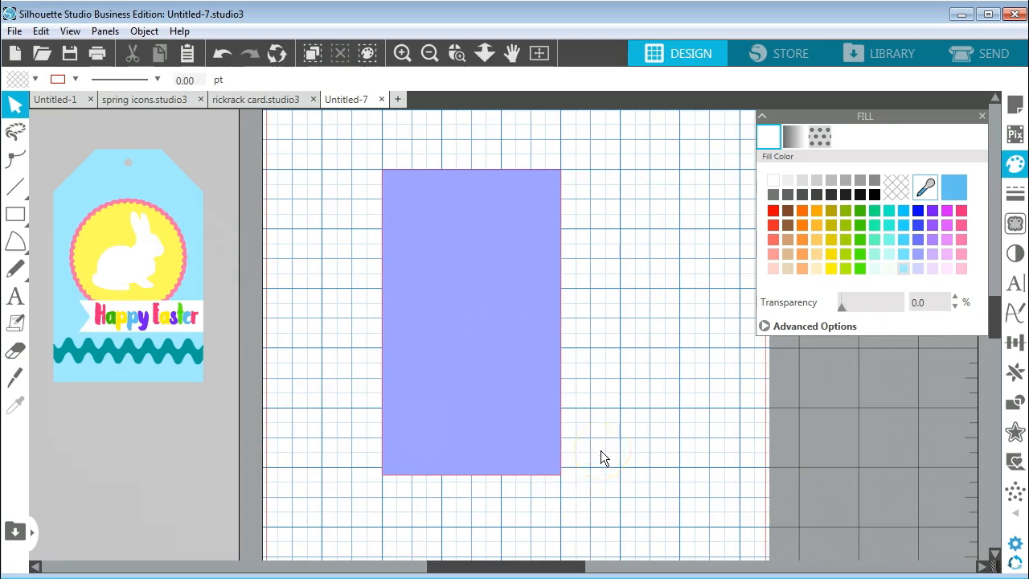
left_click(505, 337)
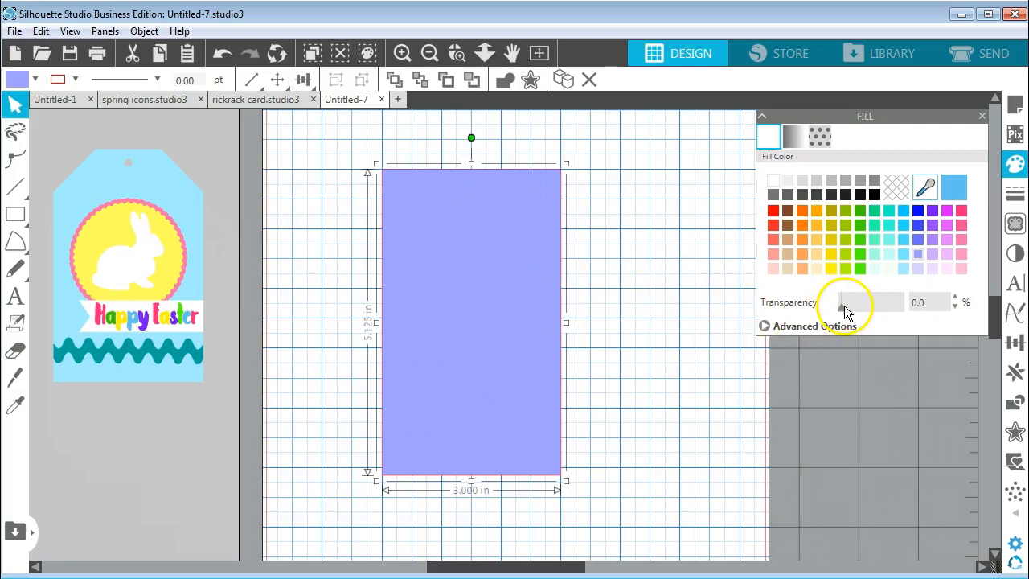
left_click_drag(842, 311, 881, 312)
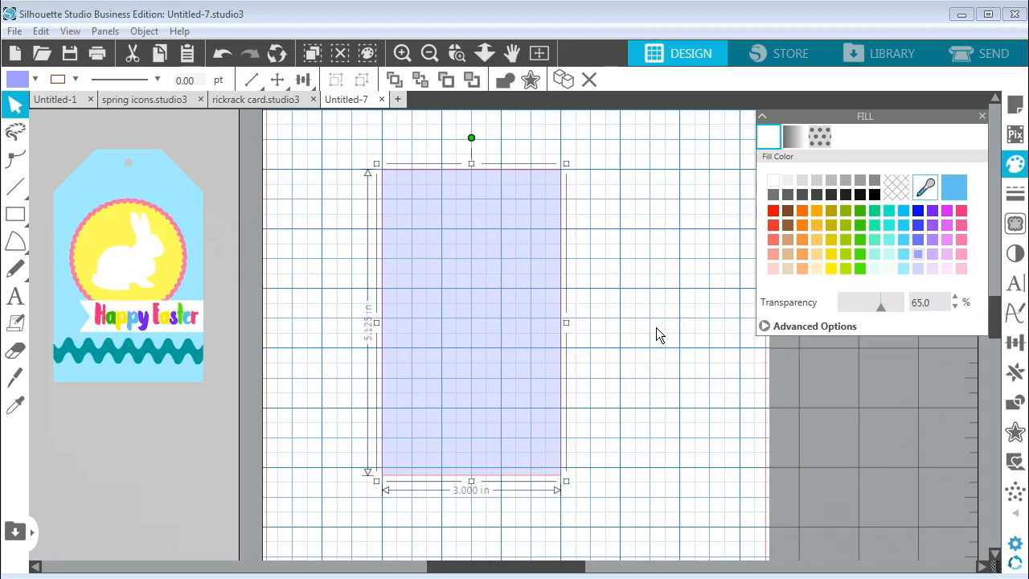
left_click(641, 272)
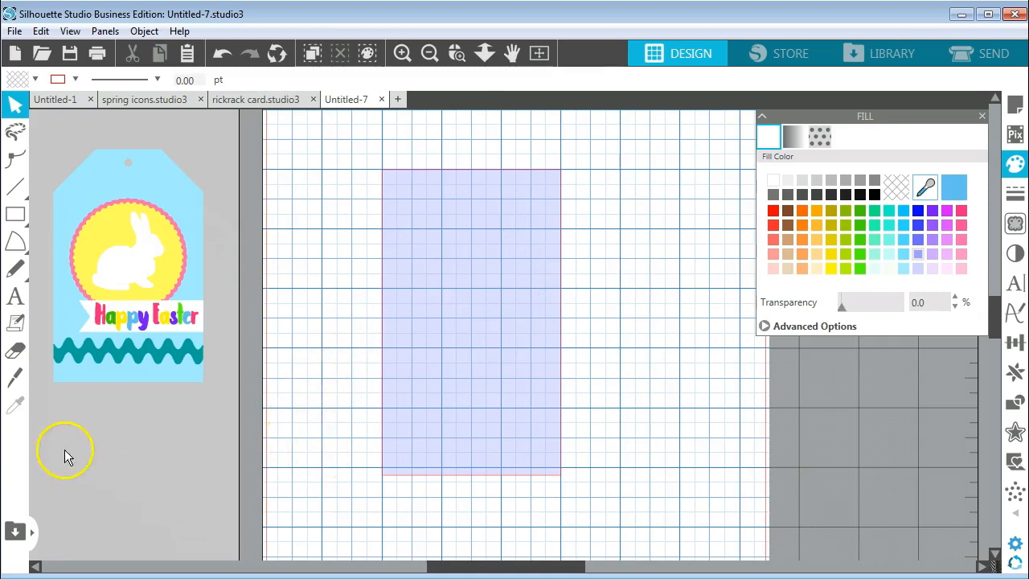
Step: Draw straight Knife lines in Solid mode, without auto apply, diagonally across the rectangle's two upper corners, each about 0.8 by 1.1 in
left_click(17, 380)
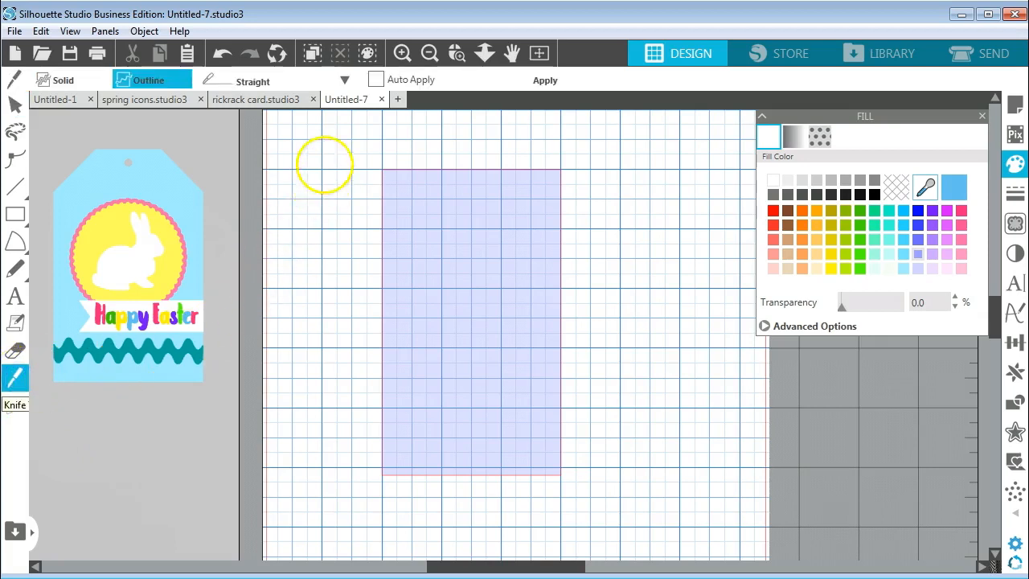
left_click(73, 79)
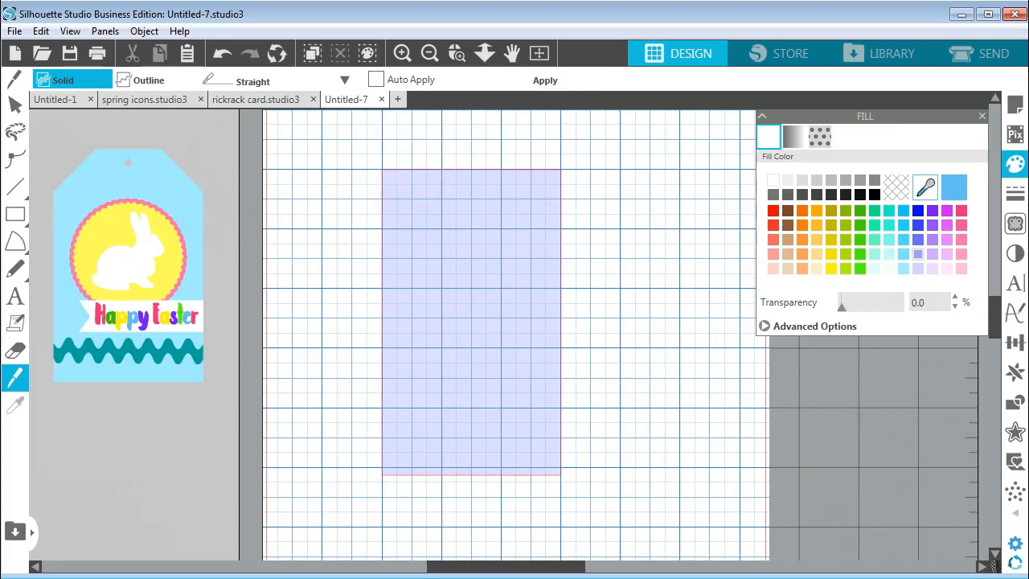
left_click_drag(419, 163, 375, 225)
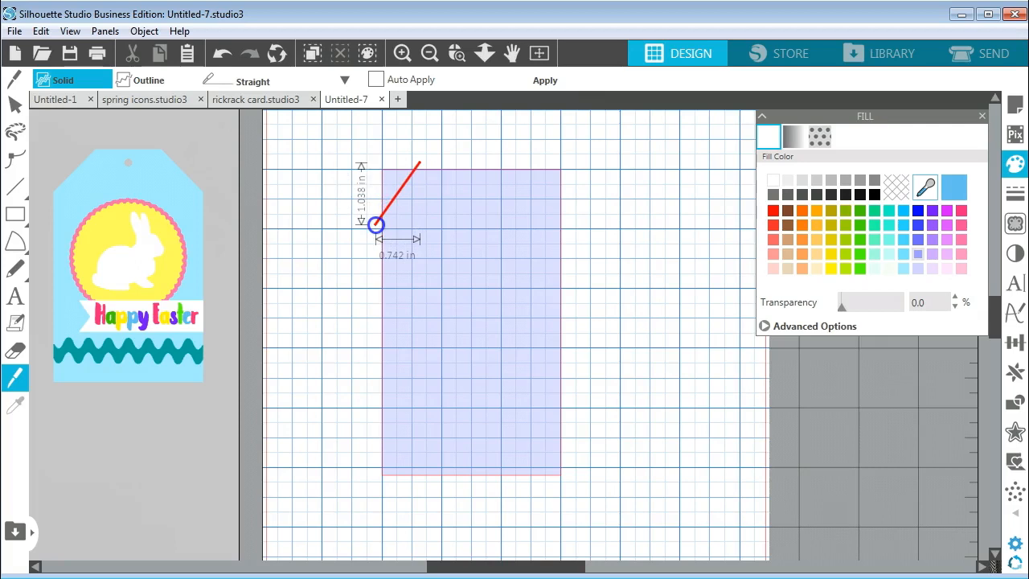
left_click_drag(376, 225, 376, 225)
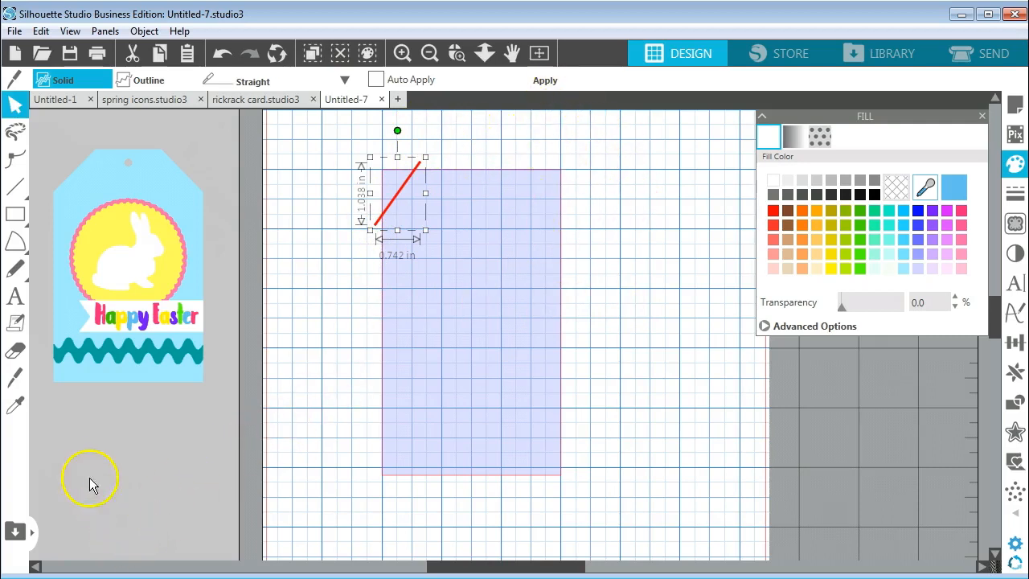
left_click(18, 379)
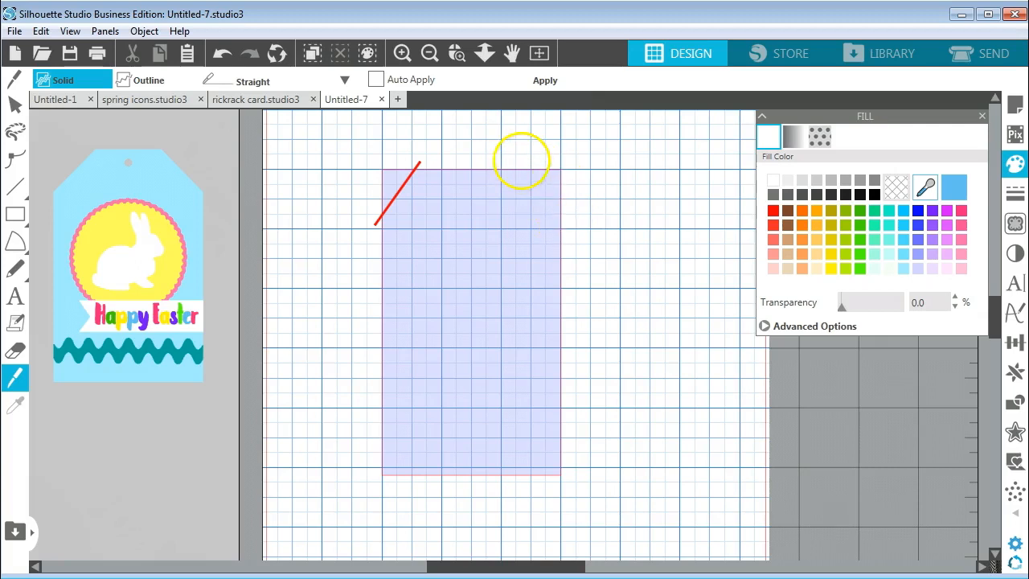
left_click_drag(524, 160, 571, 230)
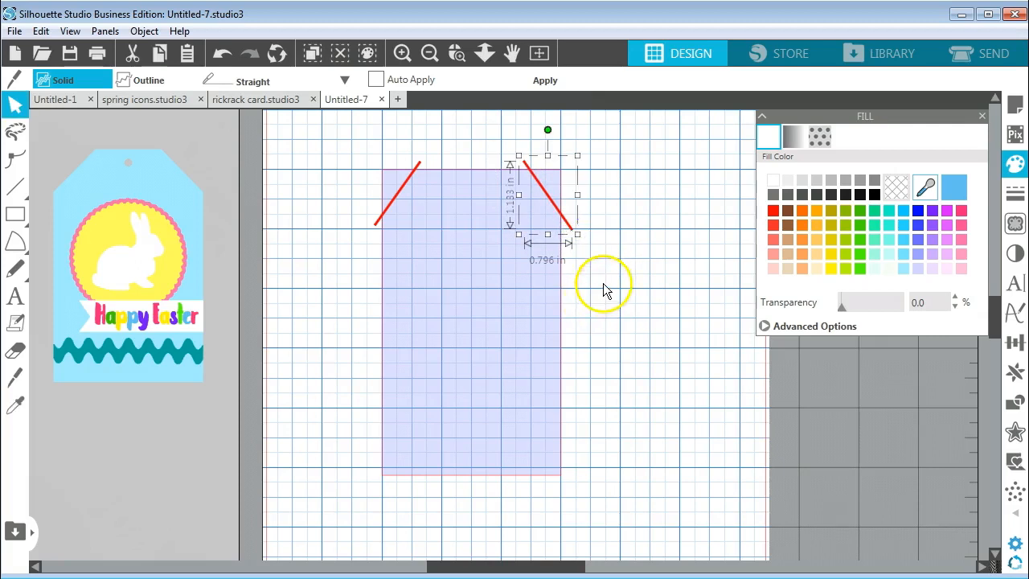
left_click(610, 325)
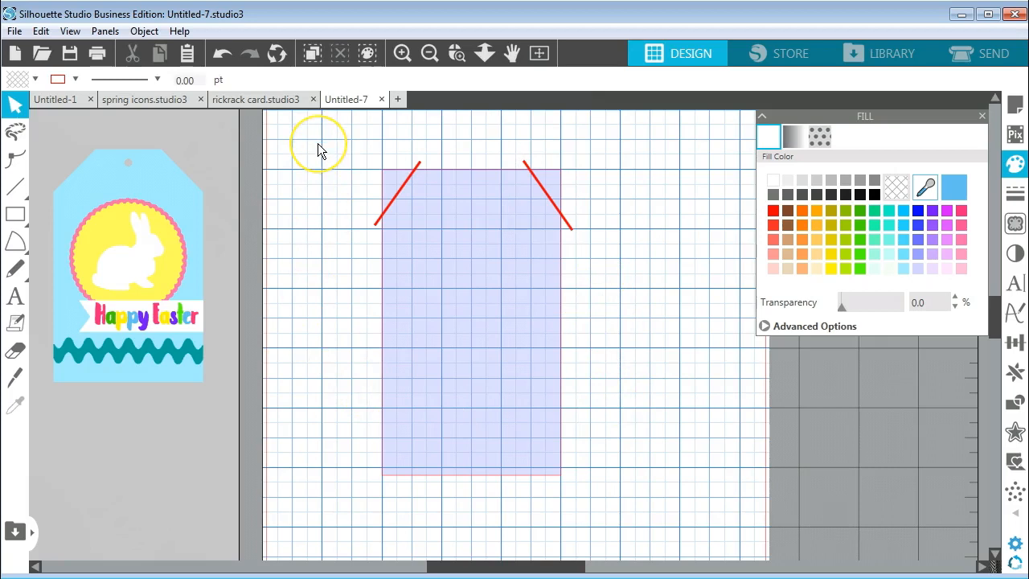
Step: Apply both knife cuts to the rectangle and move the tag body down, away from the cut-off corner pieces
left_click_drag(318, 143, 614, 511)
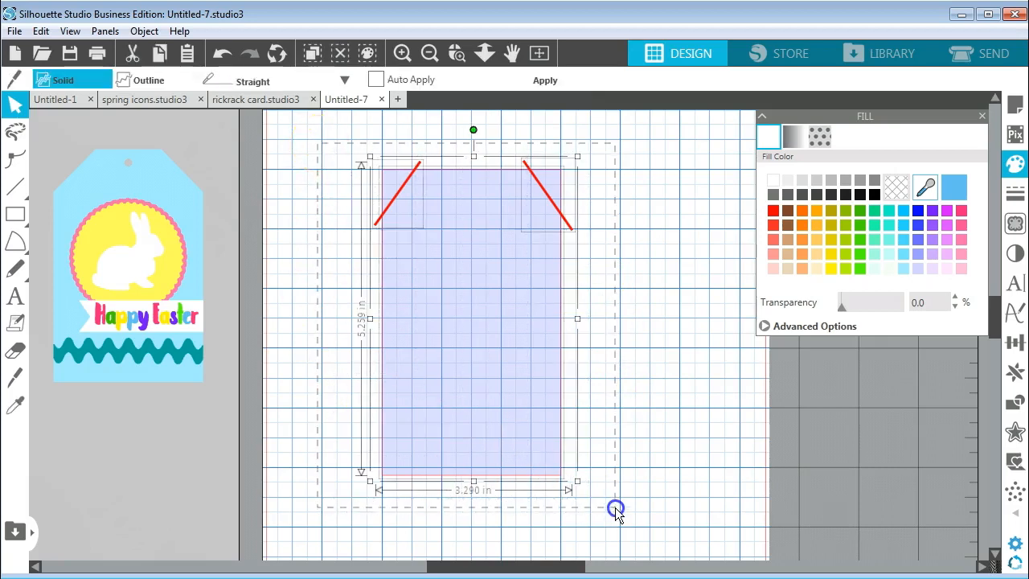
left_click(552, 85)
left_click(550, 81)
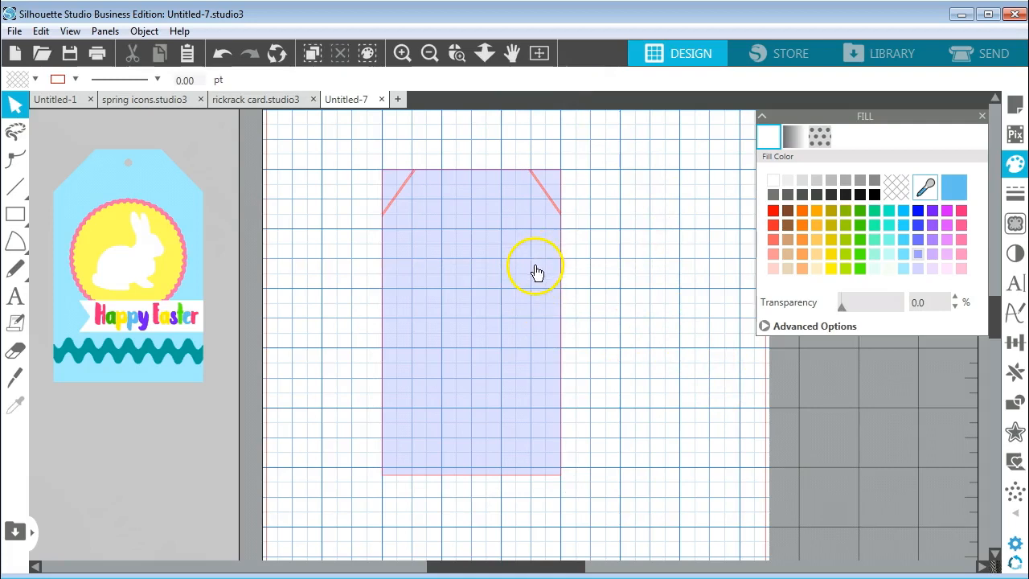
left_click_drag(531, 276, 544, 308)
left_click(332, 150)
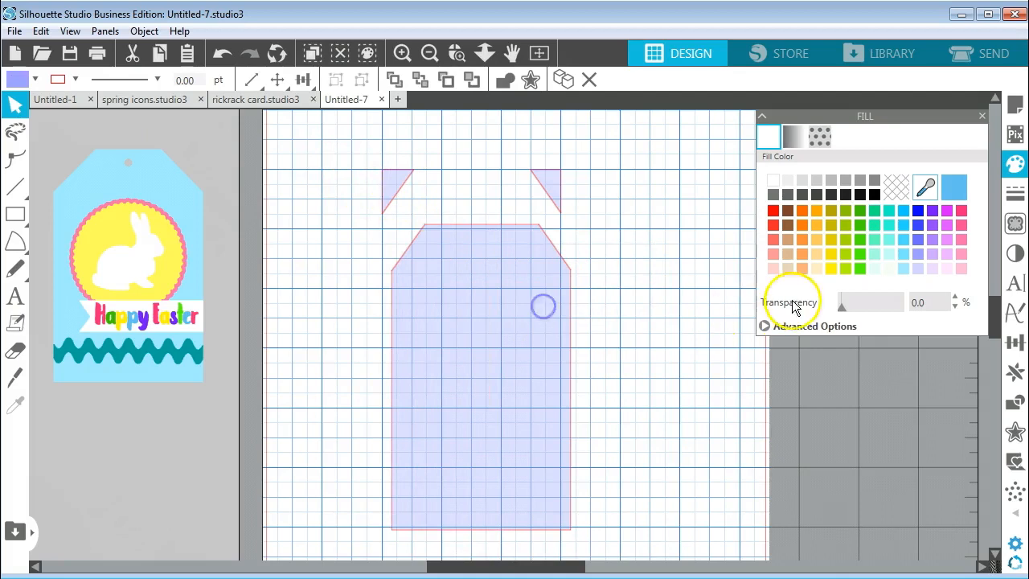
Step: Set the tag body's fill transparency to 0% and fill it with turquoise
left_click(852, 346)
left_click(539, 326)
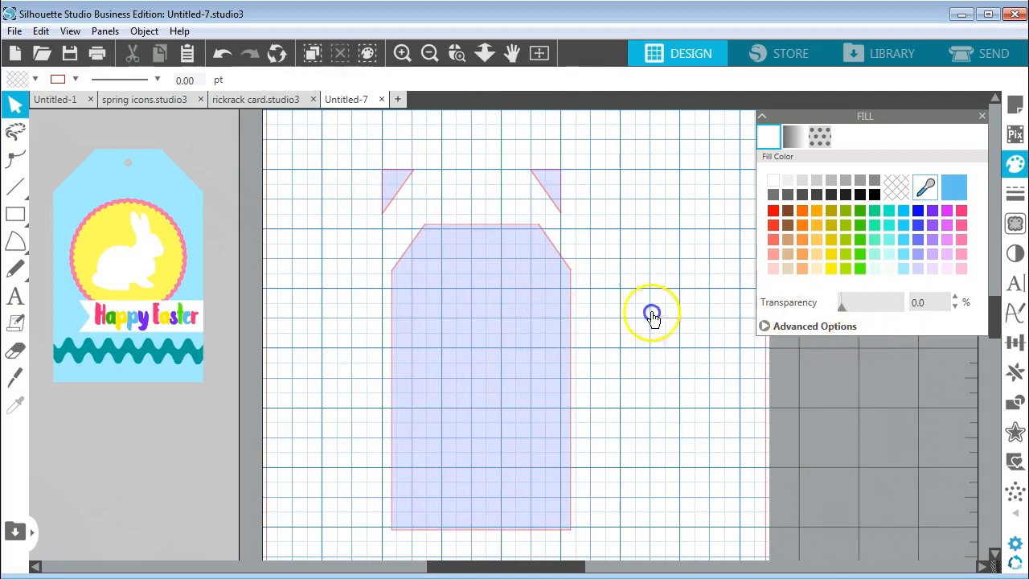
mouse_move(842, 306)
left_mouse_down()
mouse_move(881, 307)
mouse_move(836, 314)
left_mouse_up()
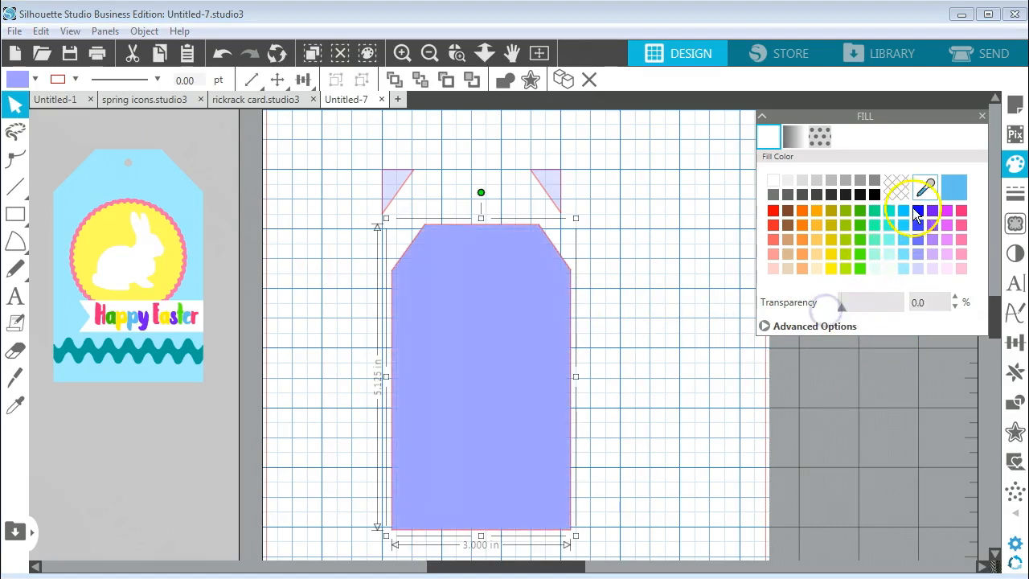
left_click(954, 187)
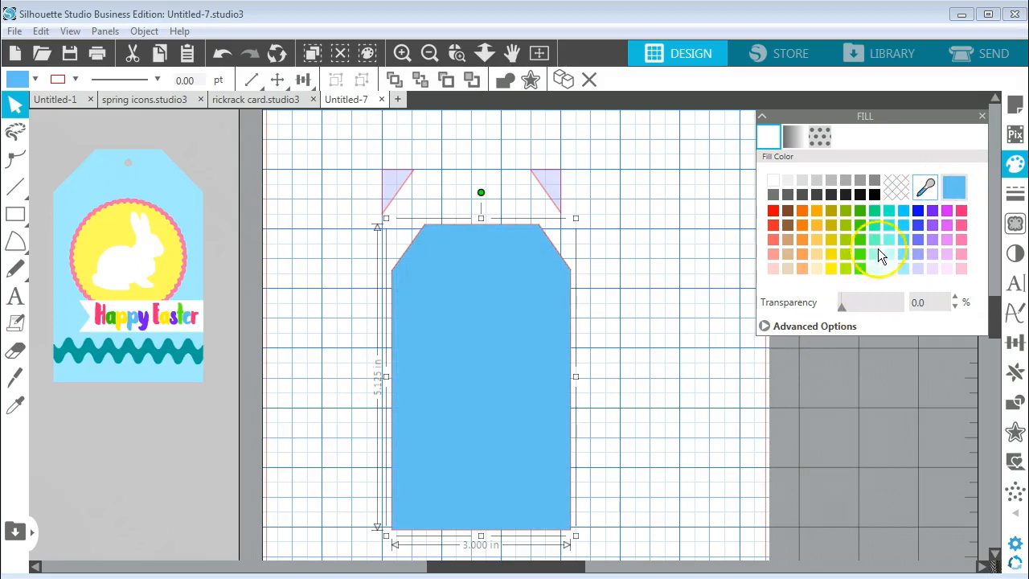
left_click(891, 223)
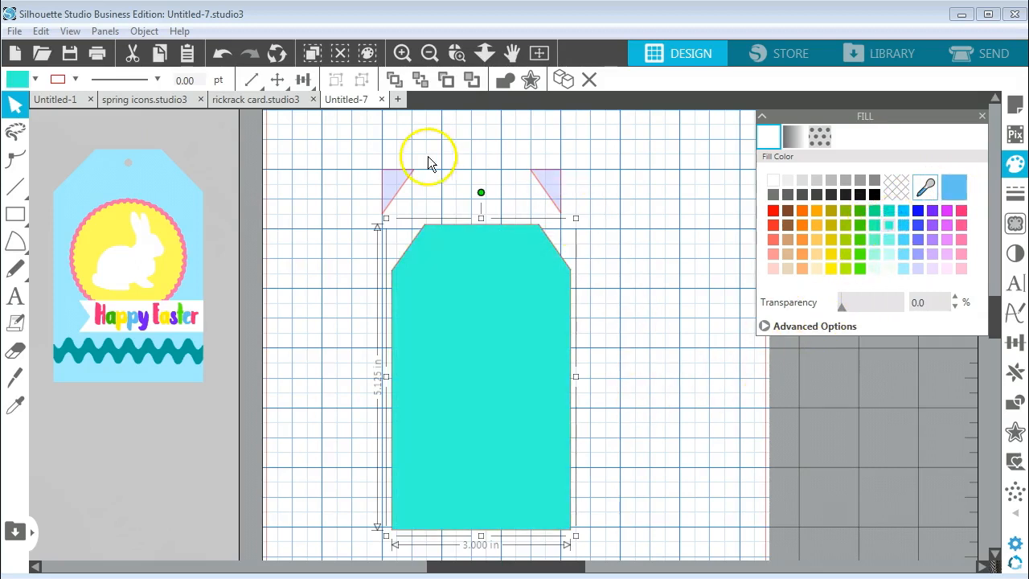
Step: Delete the two cut-off corner triangles and move the turquoise tag toward the page's upper left area
left_click_drag(357, 156, 634, 211)
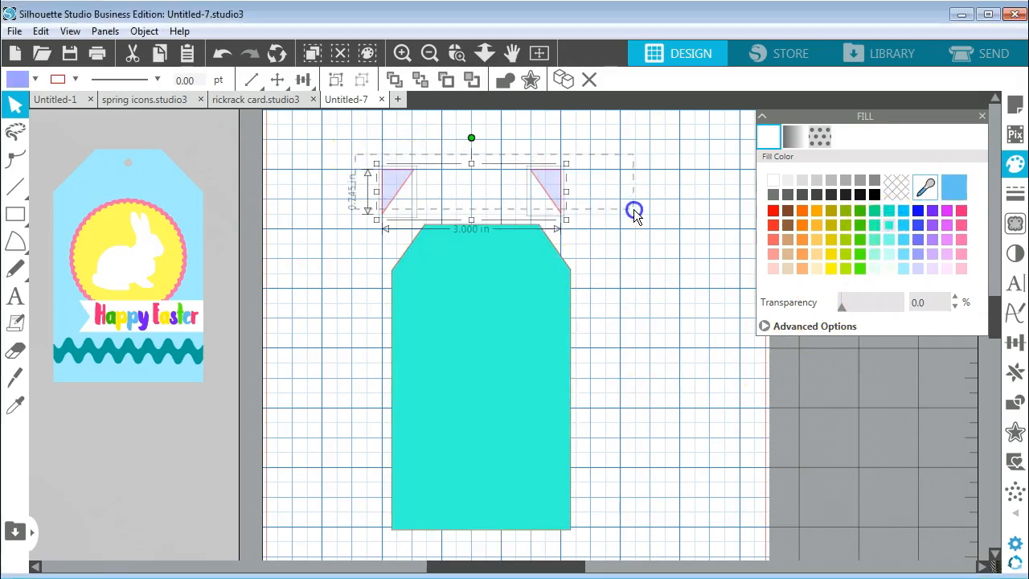
left_click_drag(549, 202, 519, 185)
key("Delete")
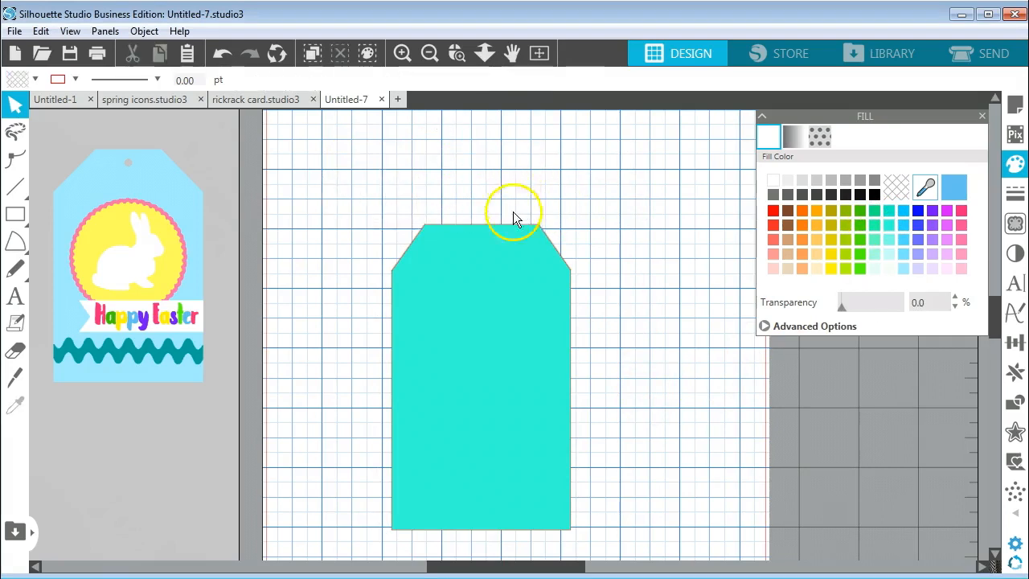
left_click_drag(506, 345, 390, 298)
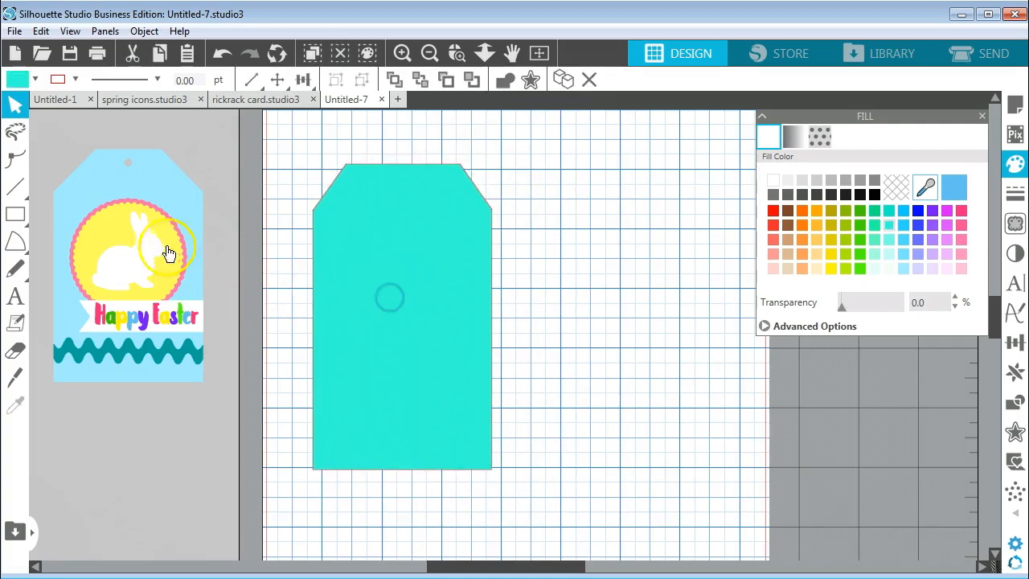
left_click(126, 168)
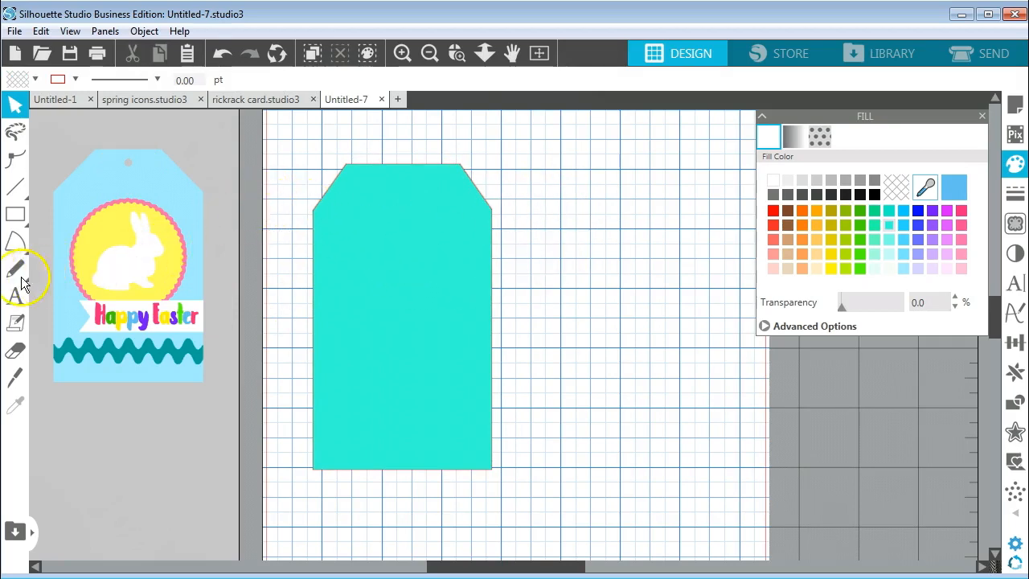
Step: Draw a small circle about 0.26 by 0.24 in with the Ellipse tool and place it near the tag's top edge
left_click(18, 215)
left_click(96, 214)
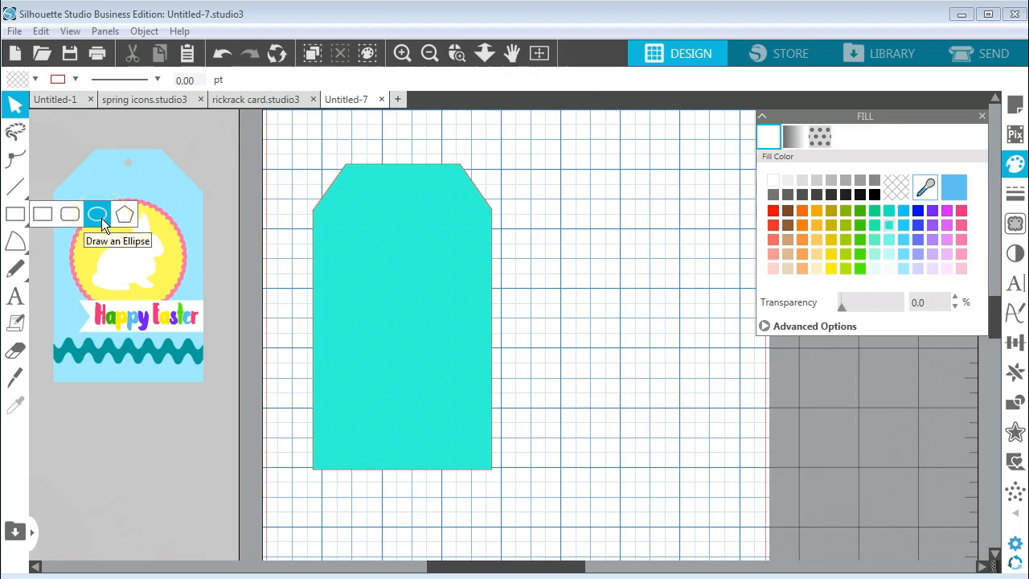
left_click(102, 218)
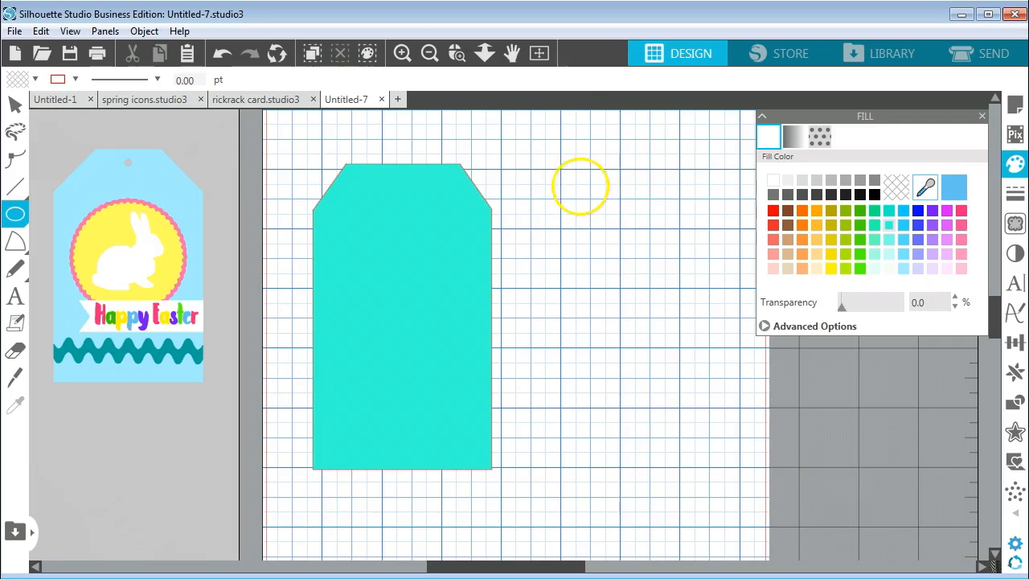
left_click_drag(561, 186, 576, 201)
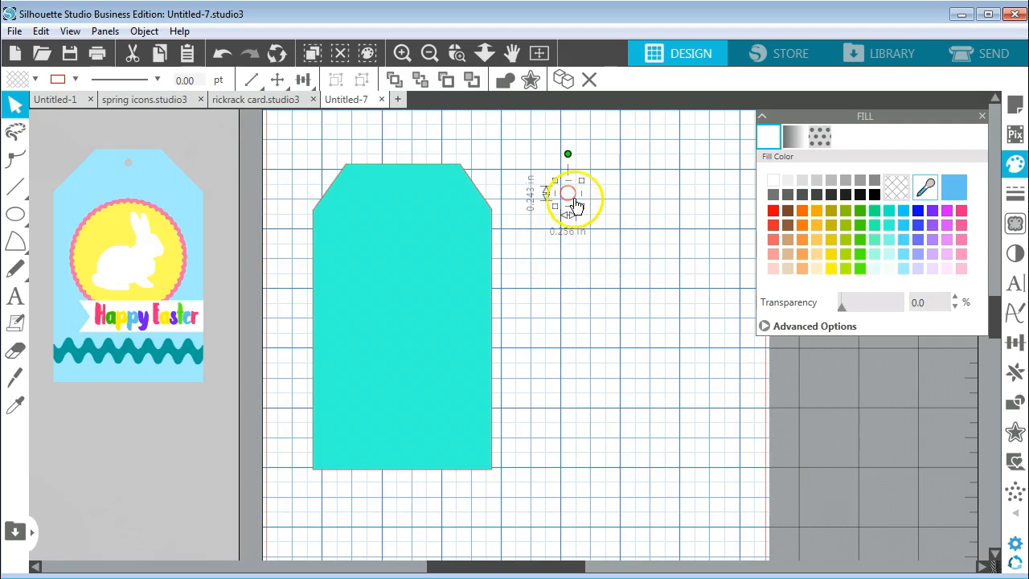
left_click_drag(574, 204, 406, 187)
Step: Align the small circle and the tag with Align Center
left_click_drag(278, 150, 577, 512)
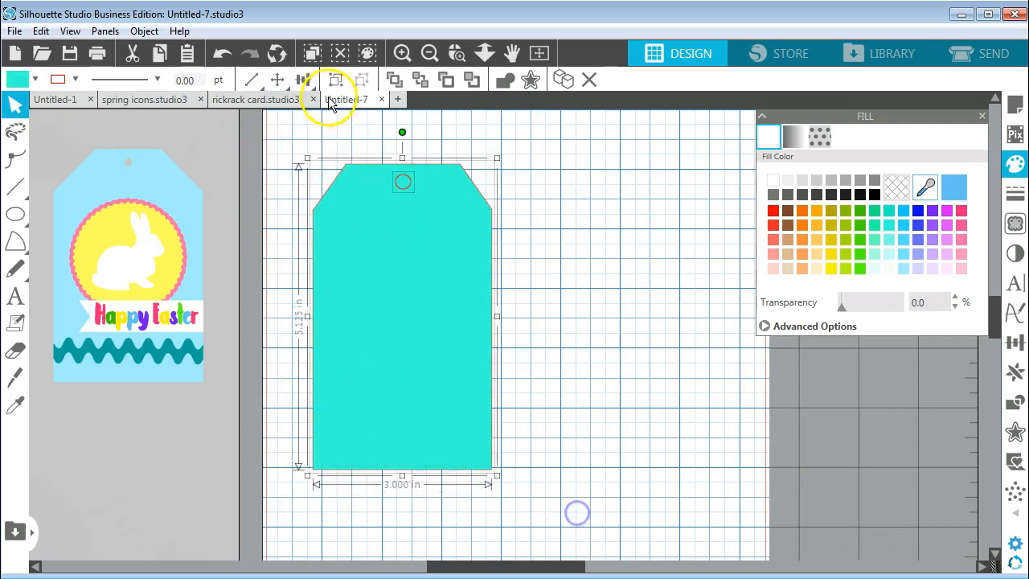
left_click(301, 79)
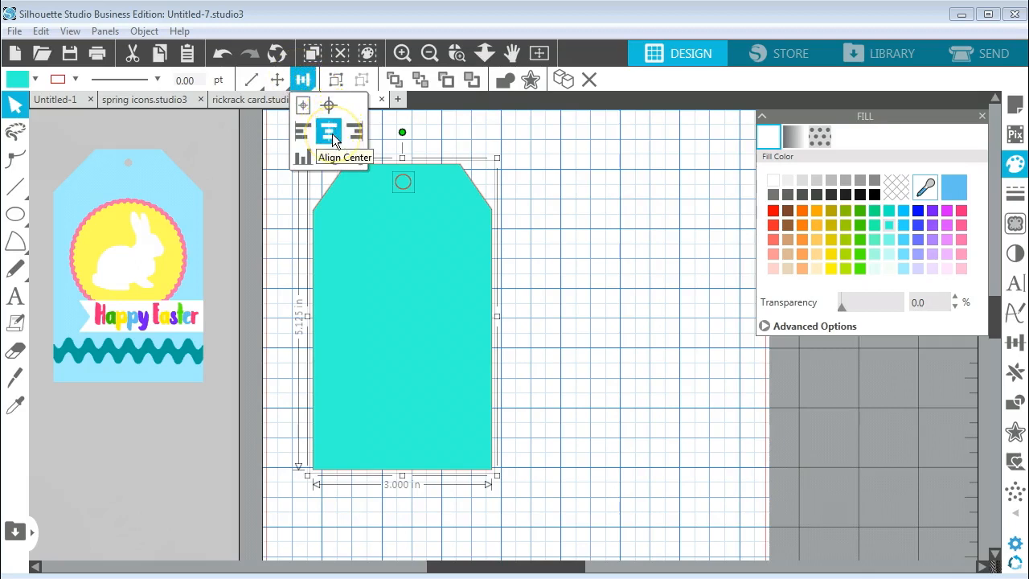
left_click(561, 223)
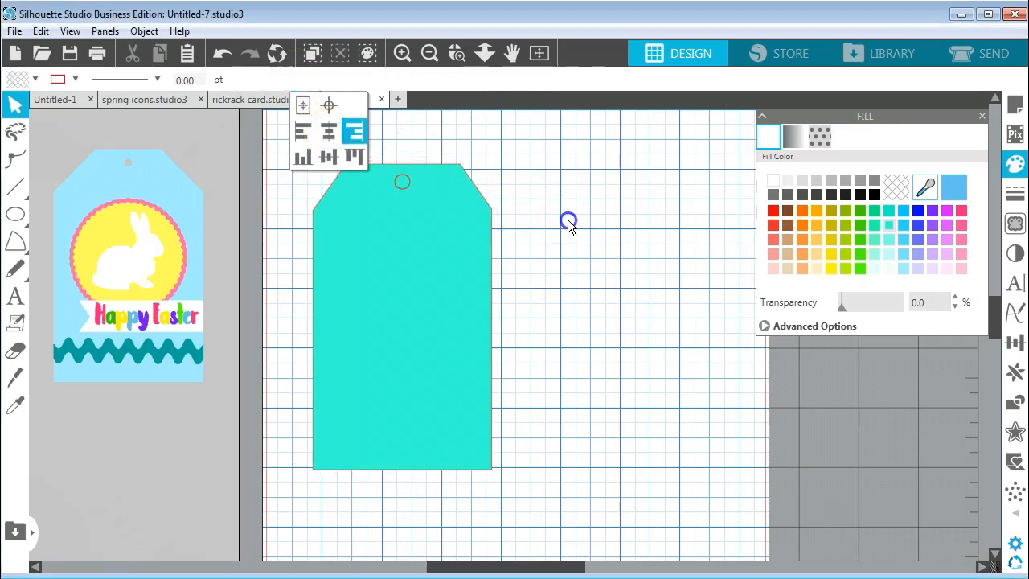
left_click(595, 306)
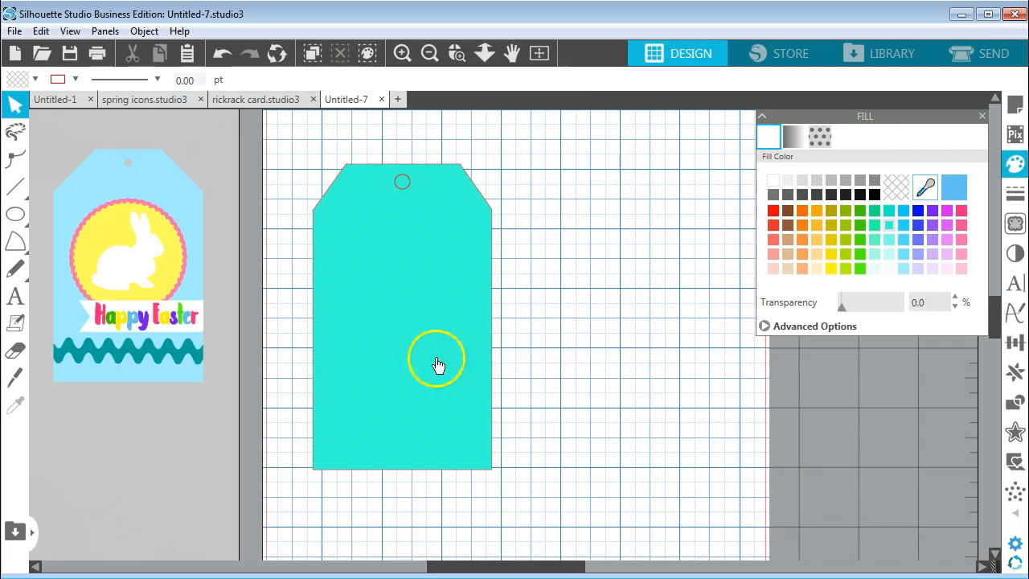
Step: Subtract the small circle from the tag to cut the hanging hole
left_click(281, 142)
left_click_drag(280, 230, 545, 525)
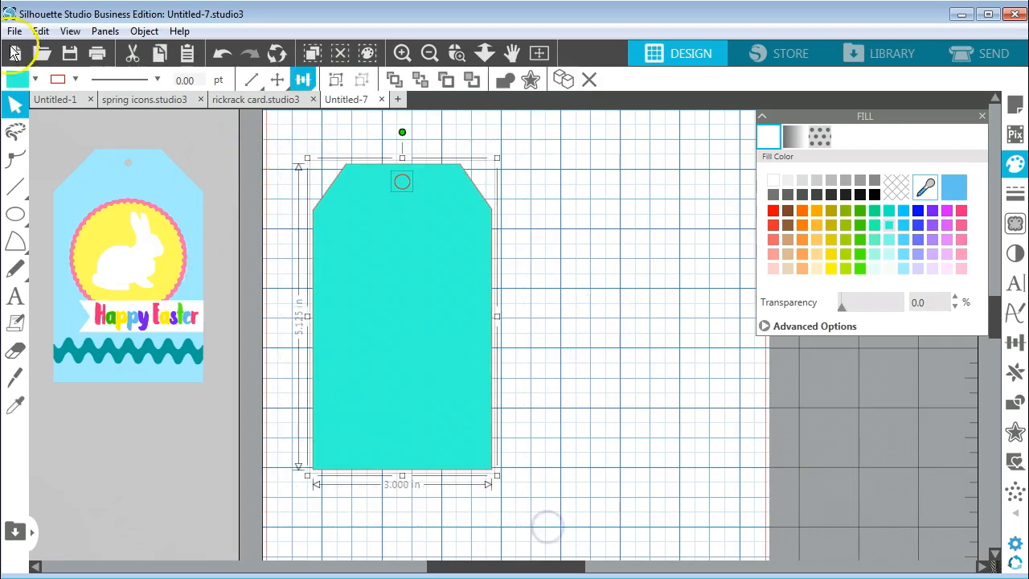
left_click(157, 33)
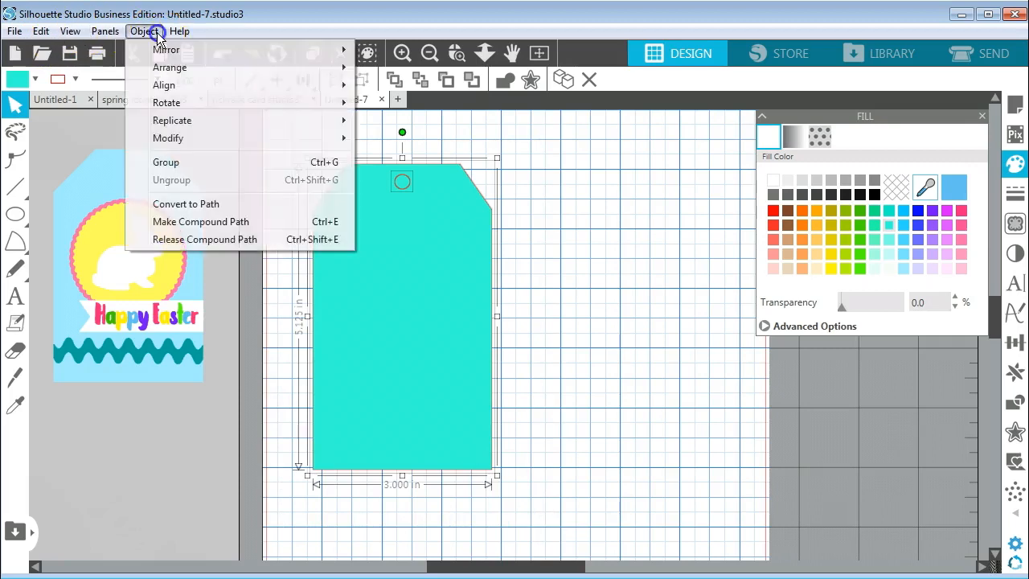
mouse_move(191, 141)
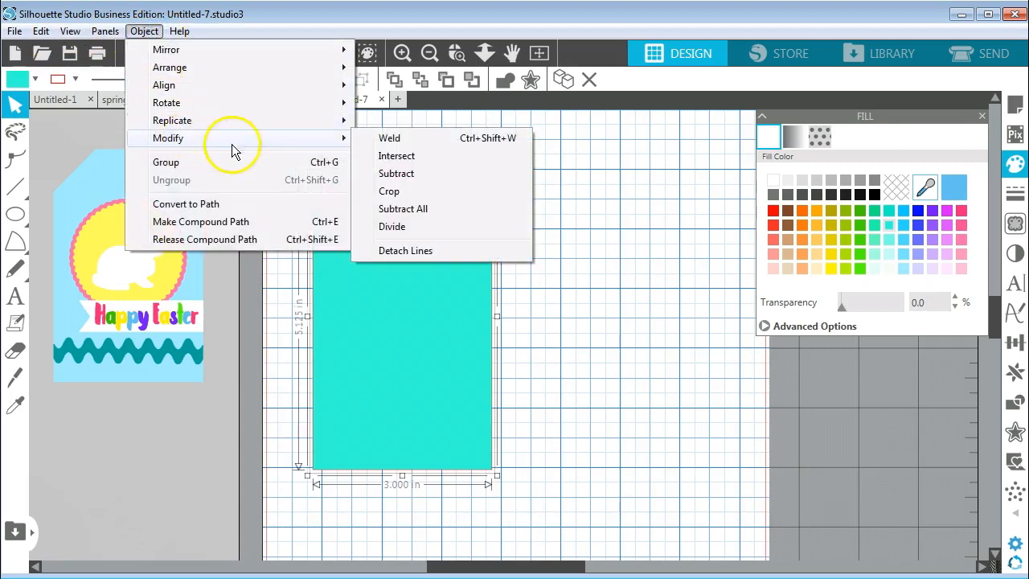
left_click(399, 180)
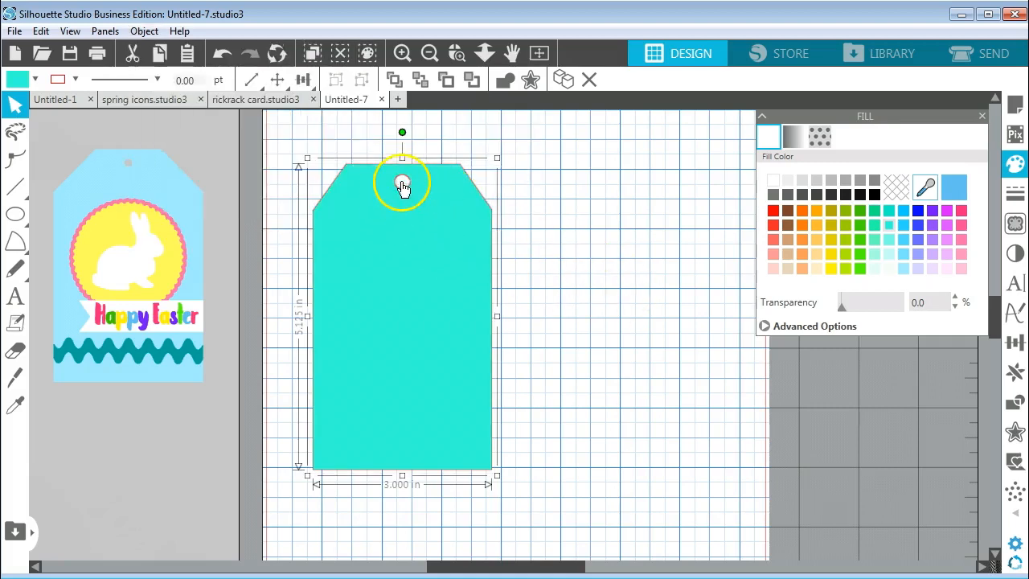
Step: Move the punched turquoise tag closer to the page's upper left corner
left_click_drag(457, 274, 436, 260)
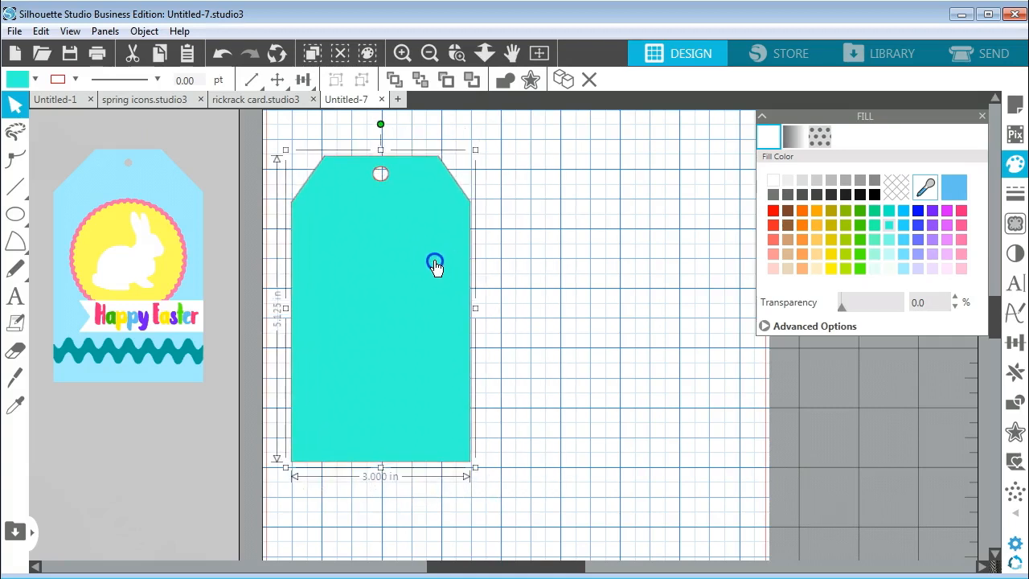
left_click(541, 254)
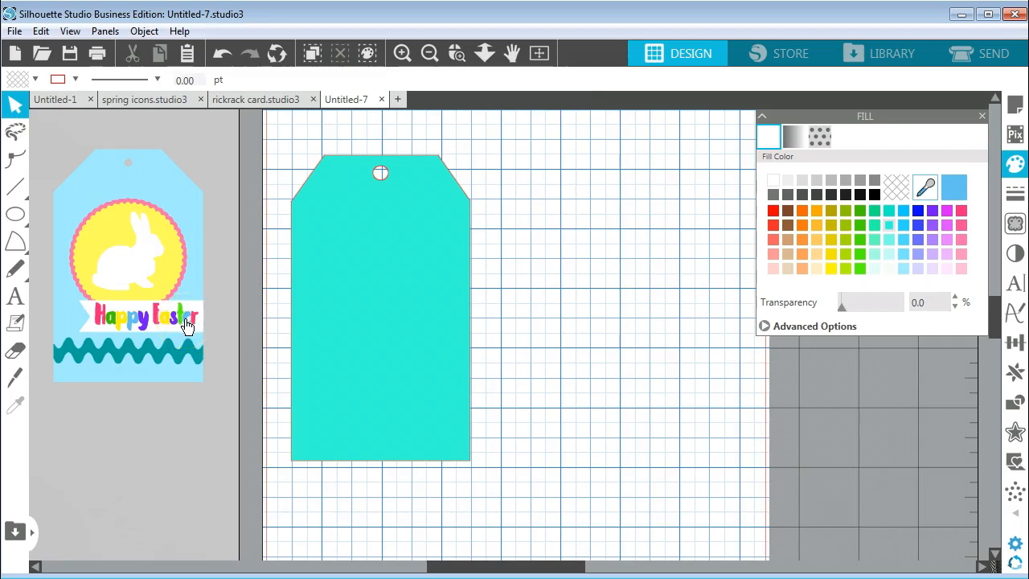
left_click(497, 298)
left_click_drag(416, 354, 401, 332)
left_click(527, 325)
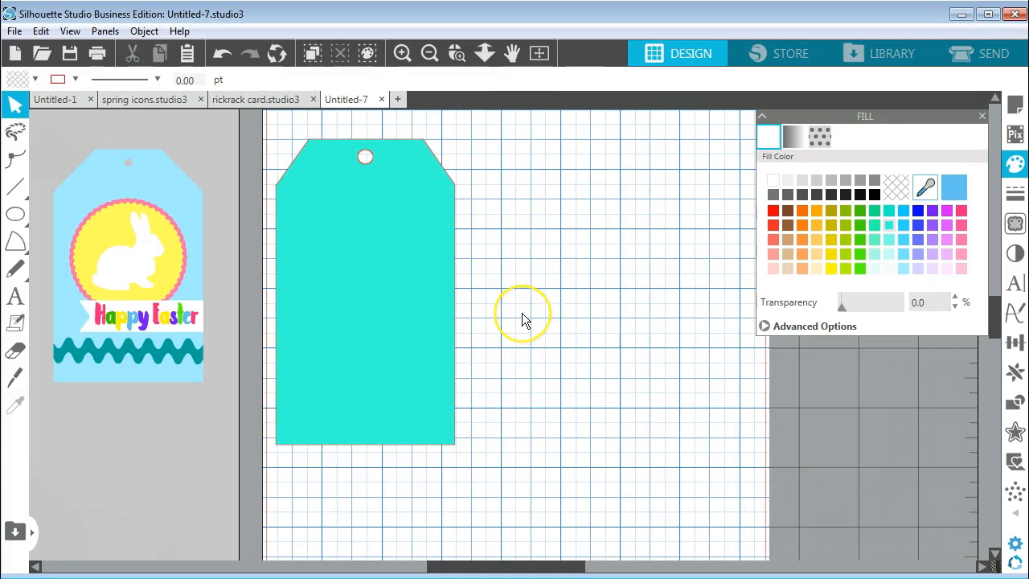